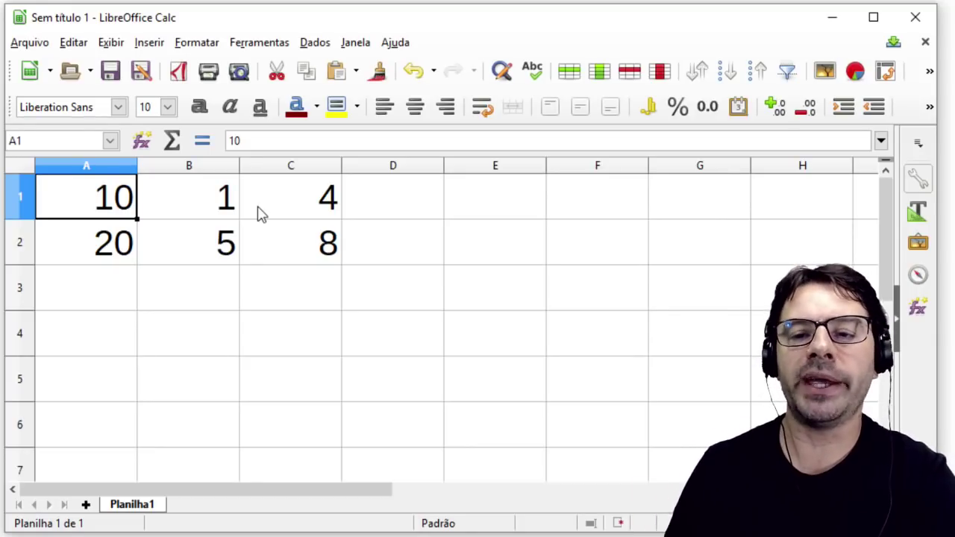
Step: Sum the range A1:C2 in cell D3 with the SOMA function and clear the cell again
{"action": "left_click", "coordinate": [414, 297]}
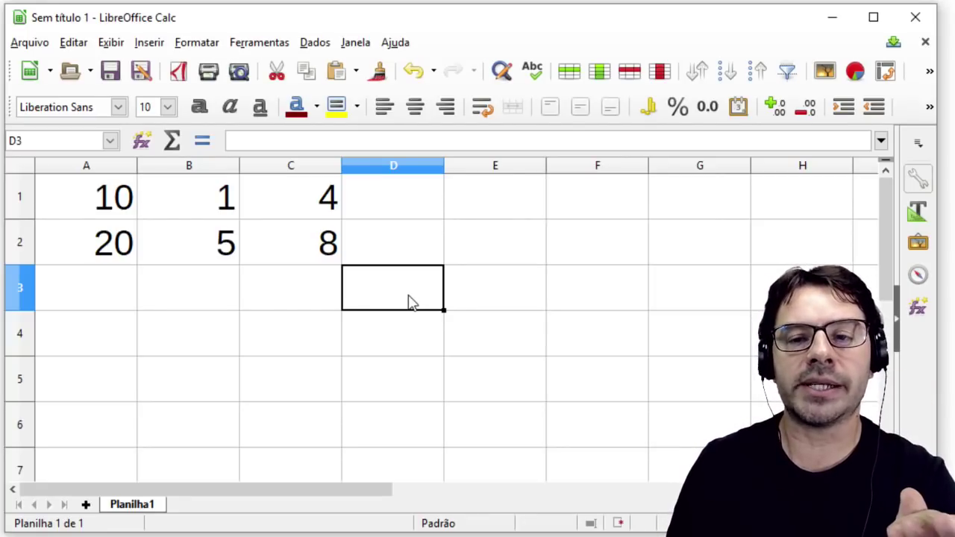
{"action": "left_click", "coordinate": [174, 143]}
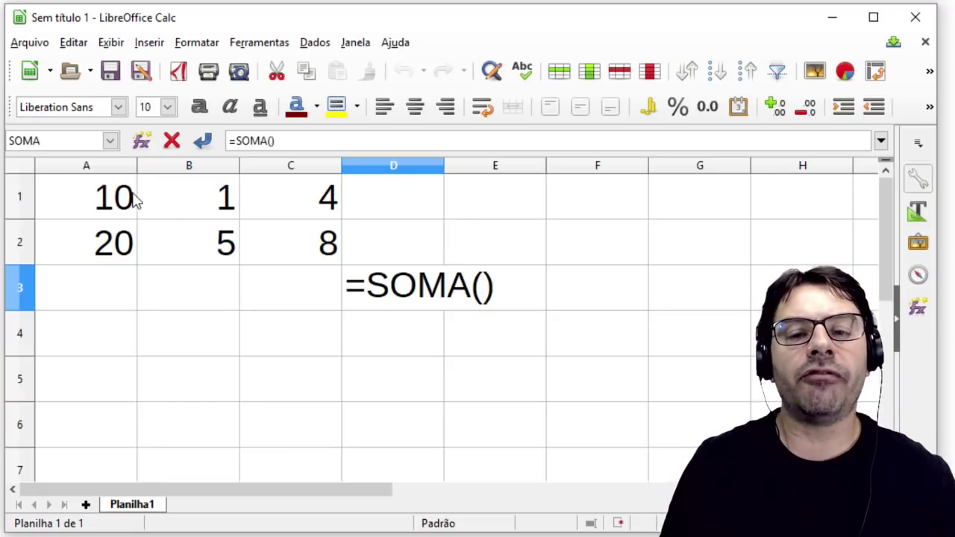
{"action": "left_click_drag", "start_coordinate": [94, 200], "coordinate": [285, 245]}
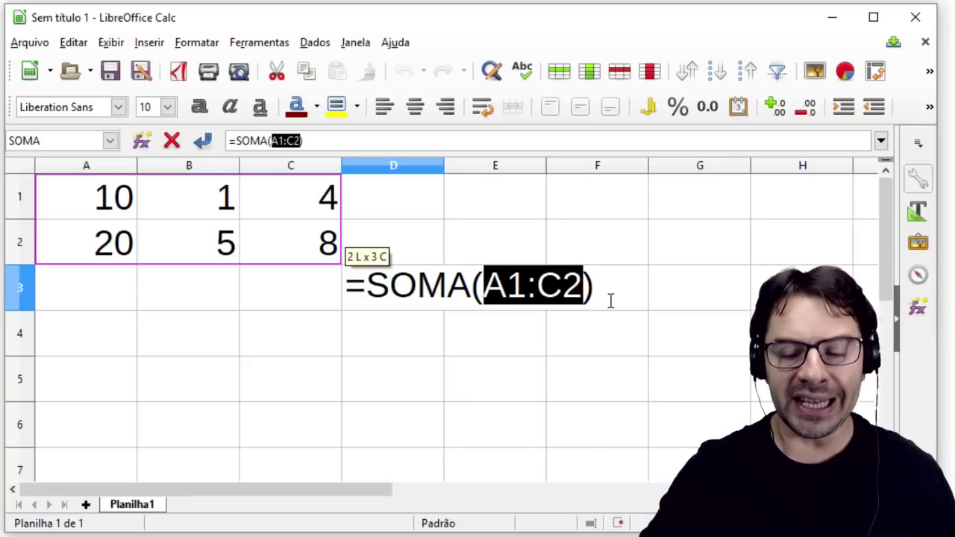
{"action": "key", "text": "Return"}
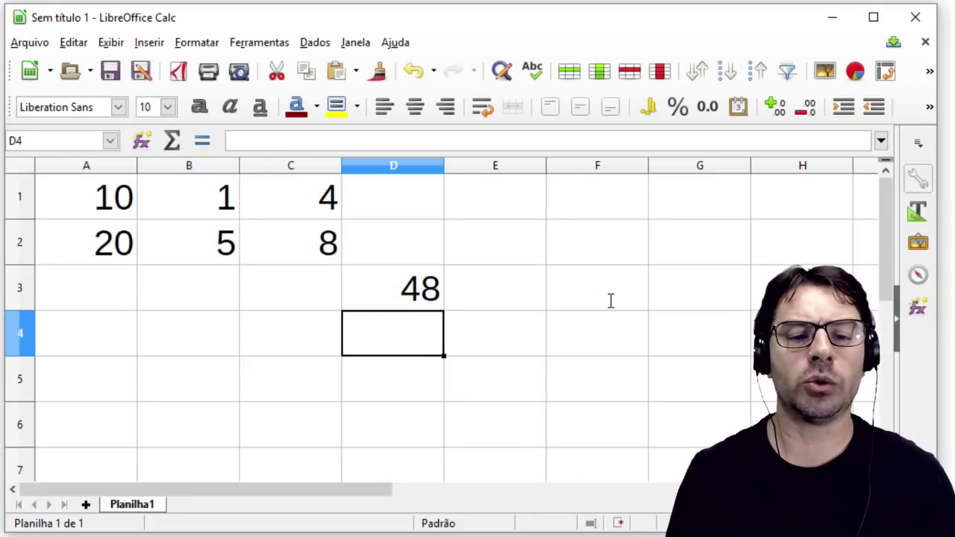
{"action": "key", "text": "Up"}
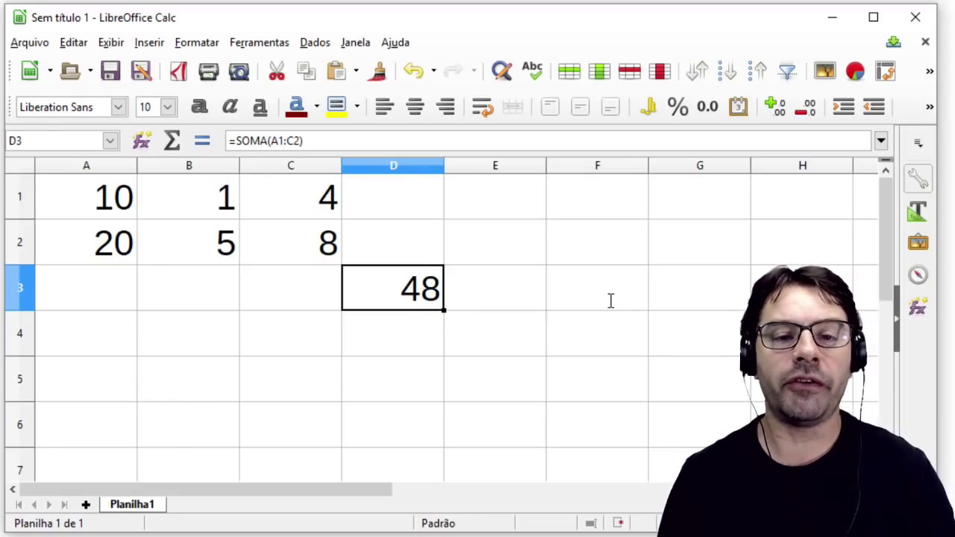
{"action": "key", "text": "Delete"}
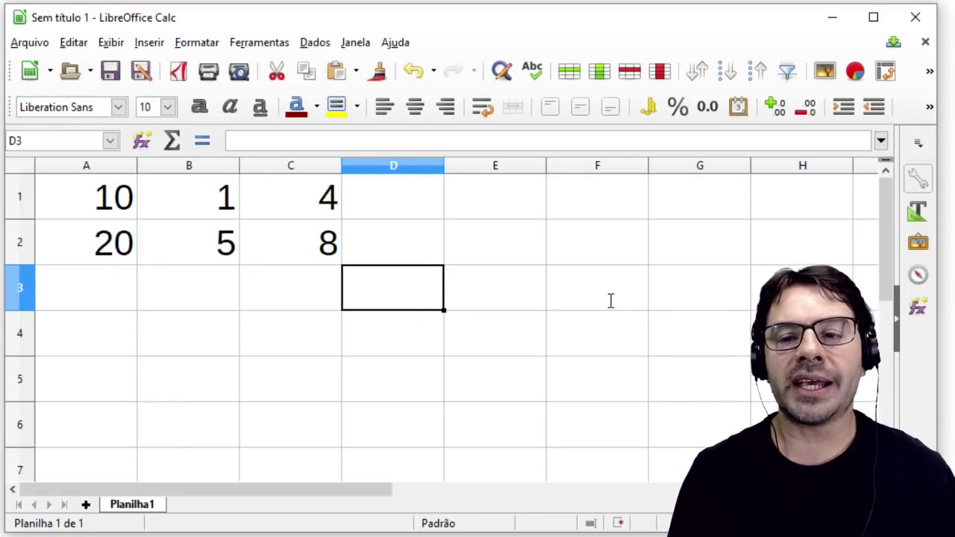
{"action": "key", "text": "Down"}
Step: Insert automatic column sums in row 3 for the range A1:C2 and check the formulas in A3, B3 and C3
{"action": "left_click_drag", "start_coordinate": [92, 198], "coordinate": [306, 250]}
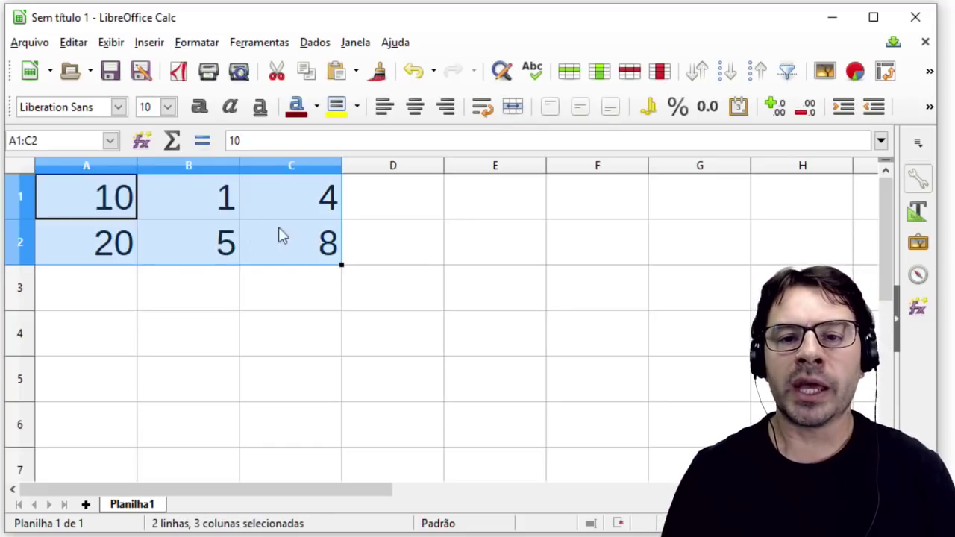
{"action": "left_click", "coordinate": [176, 142]}
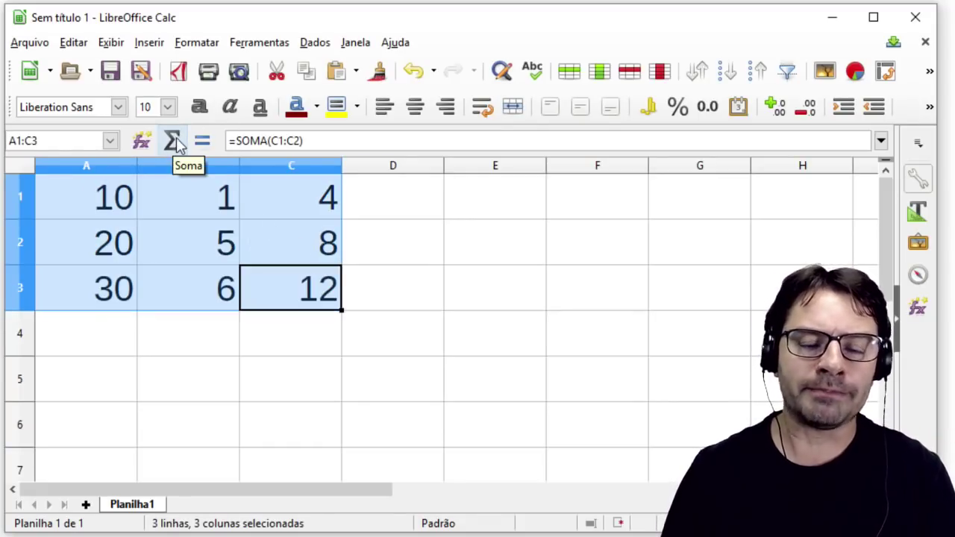
{"action": "left_click", "coordinate": [117, 294]}
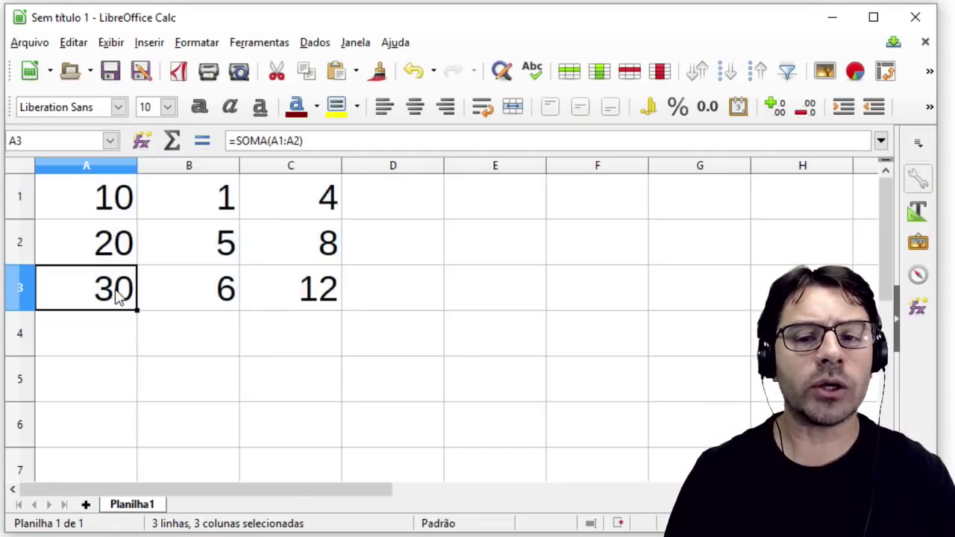
{"action": "left_click", "coordinate": [177, 297]}
{"action": "left_click", "coordinate": [291, 294]}
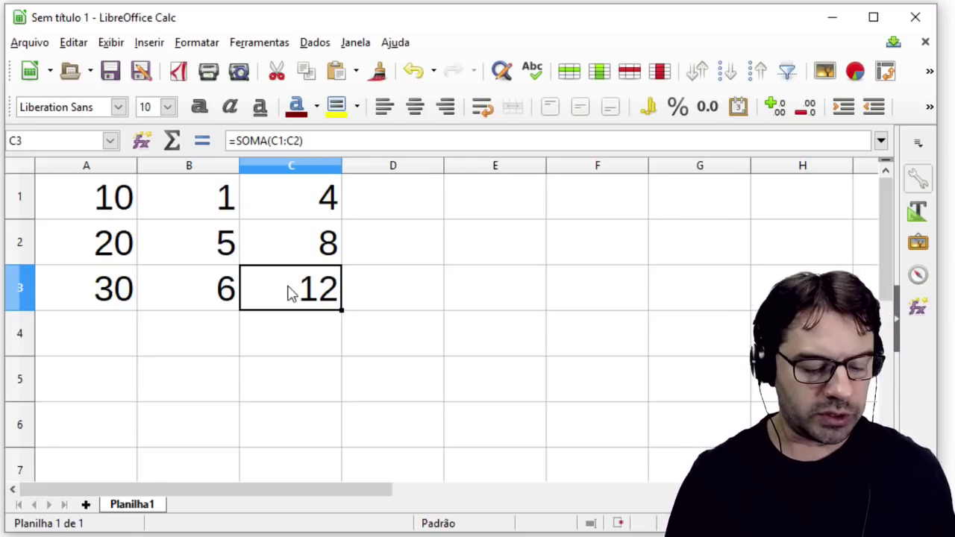
Step: Undo the automatic column sums in A3:C3
{"action": "key", "text": "ctrl+z"}
{"action": "key", "text": "ctrl+z"}
{"action": "key", "text": "ctrl+z"}
{"action": "left_click", "coordinate": [377, 353]}
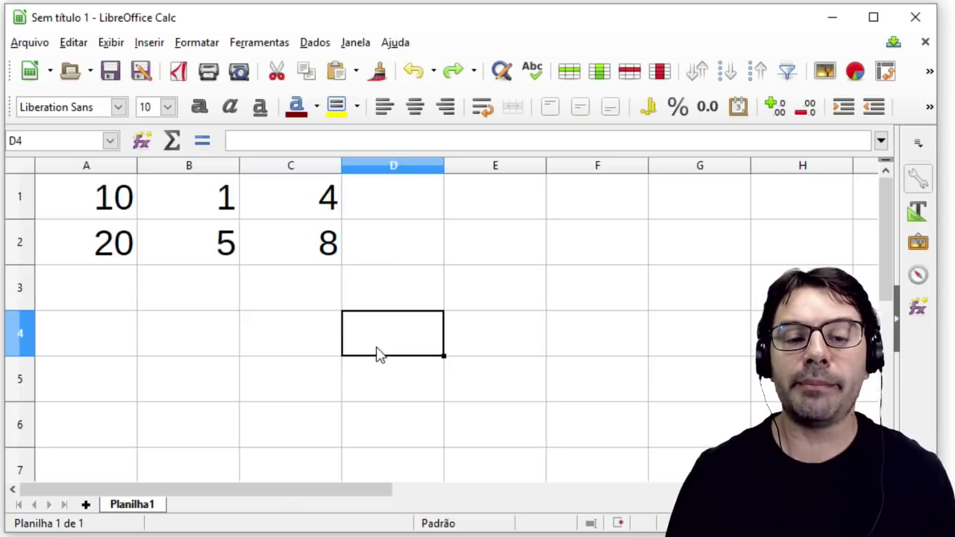
Step: Enter the formula =SOMA(A1:C2) in cell D3, check it, and clear the cell
{"action": "left_click", "coordinate": [393, 299]}
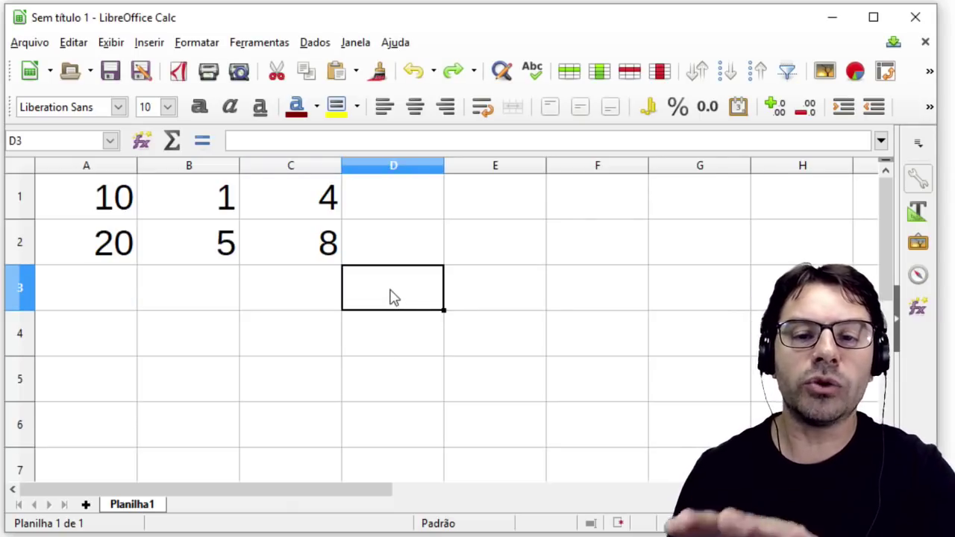
{"action": "left_click", "coordinate": [175, 143]}
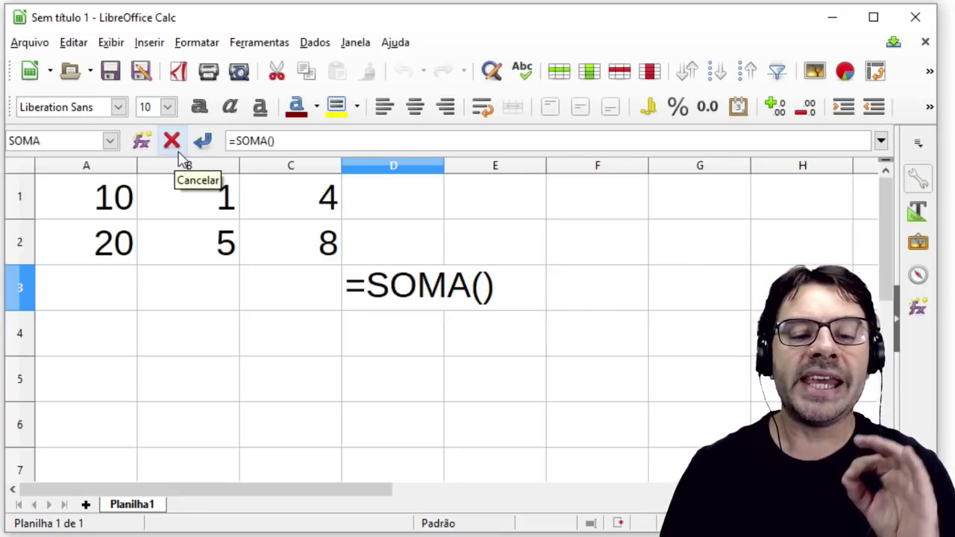
{"action": "left_click_drag", "start_coordinate": [104, 202], "coordinate": [266, 249]}
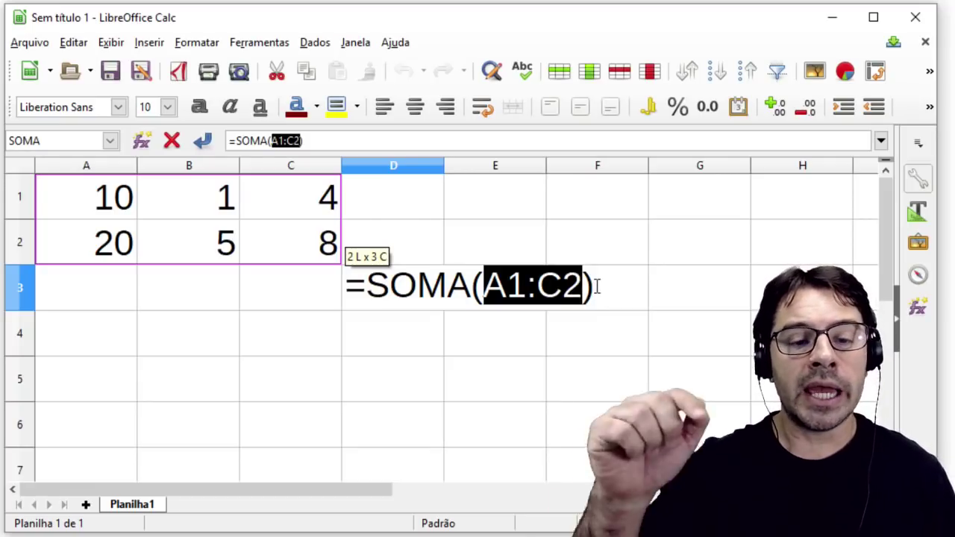
{"action": "key", "text": "Return"}
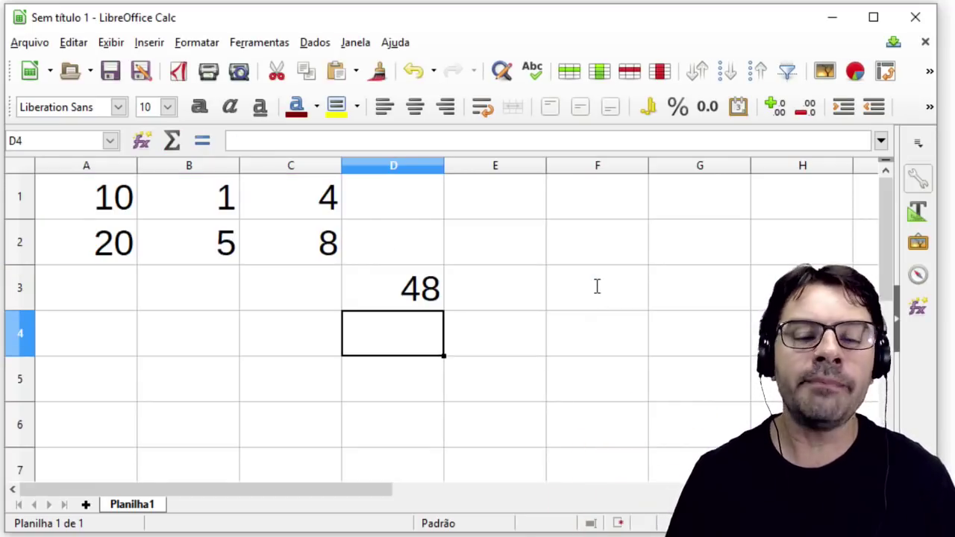
{"action": "key", "text": "Up"}
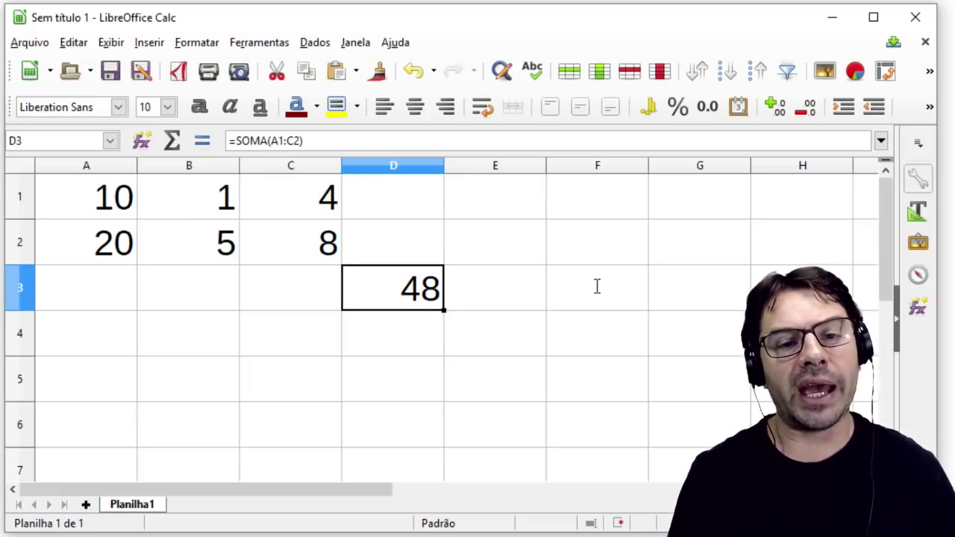
{"action": "key", "text": "Delete"}
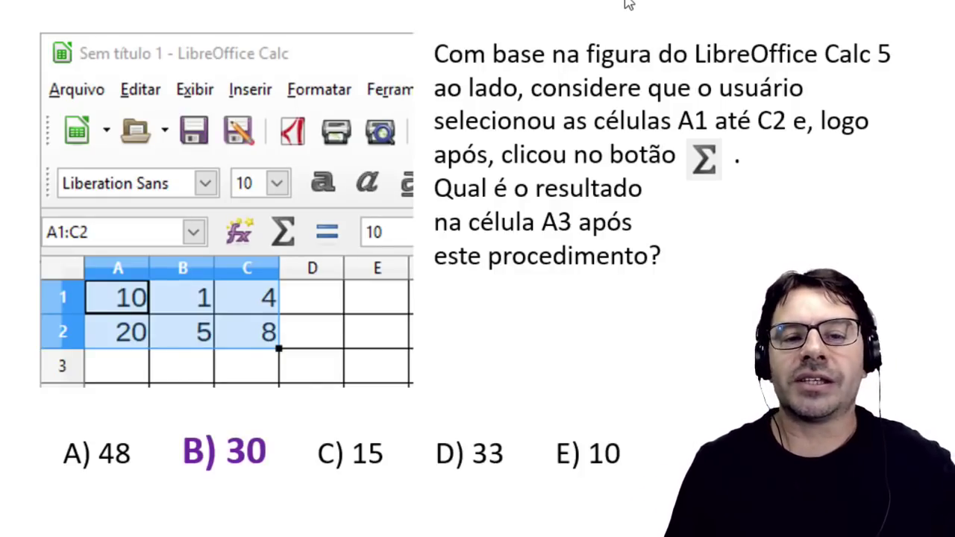
{"action": "key", "text": "Right"}
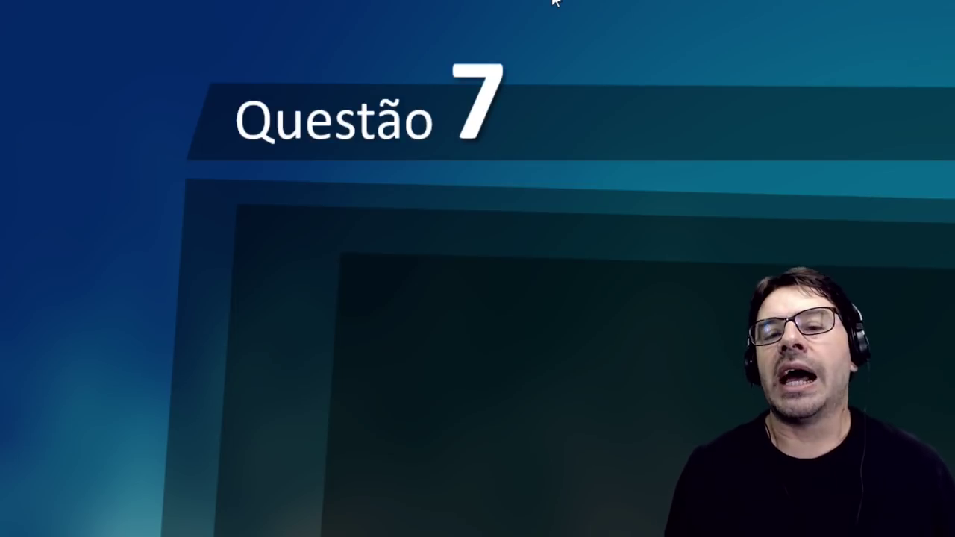
{"action": "key", "text": "Right"}
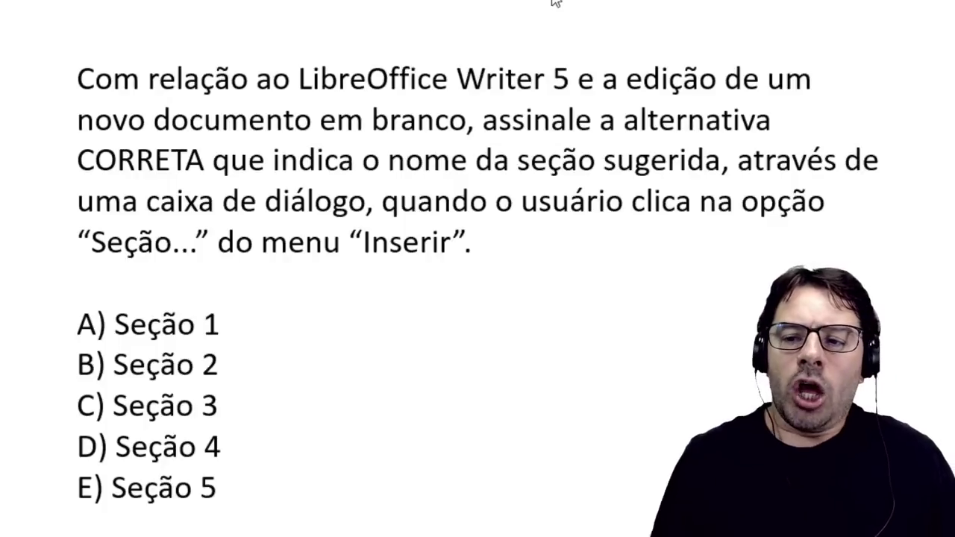
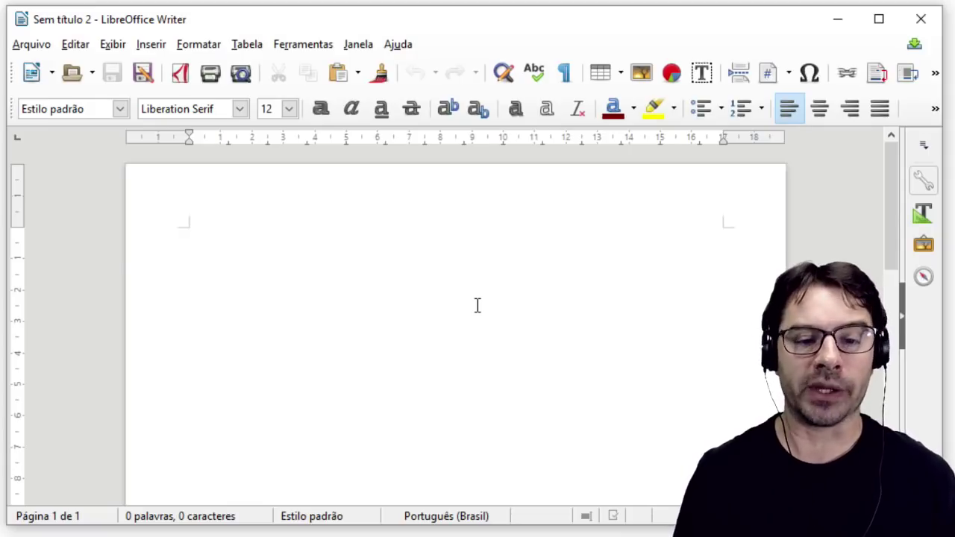
Step: Insert a section in the blank document, keeping the suggested name Seção1
{"action": "left_click", "coordinate": [150, 44]}
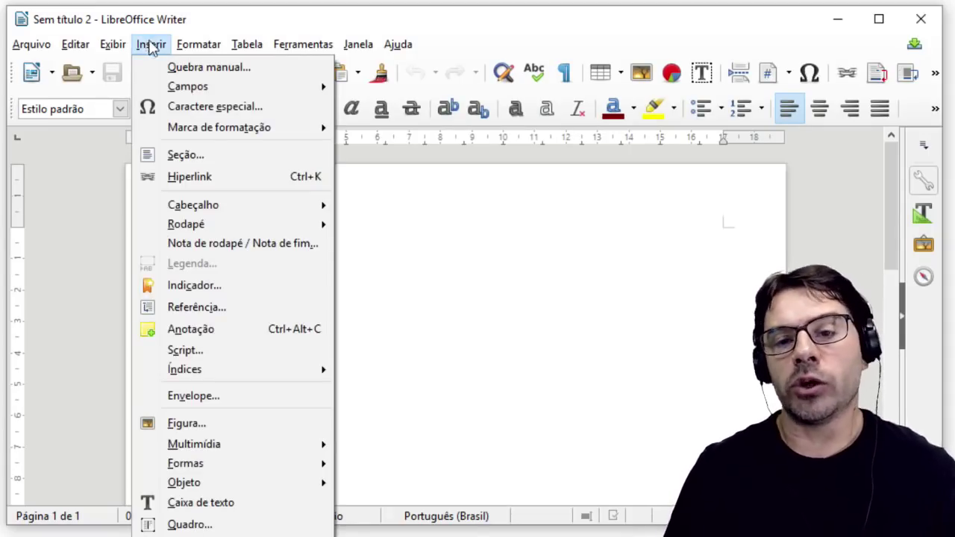
{"action": "left_click", "coordinate": [202, 159]}
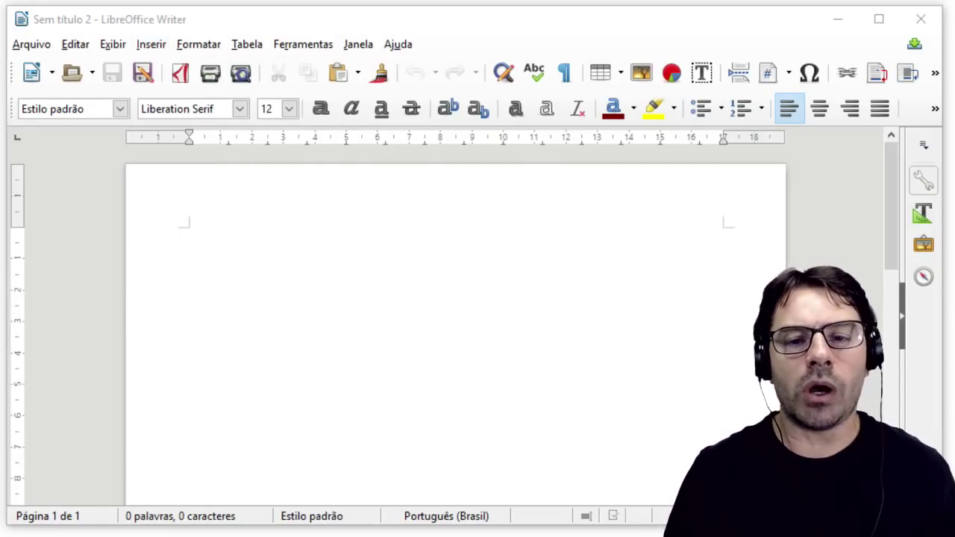
{"action": "left_click_drag", "start_coordinate": [938, 149], "coordinate": [390, 70]}
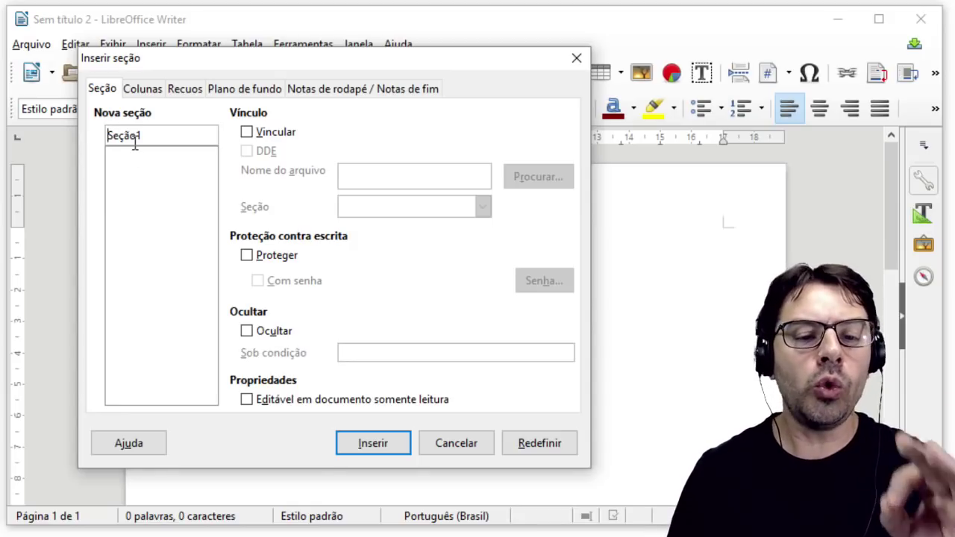
{"action": "left_click", "coordinate": [373, 443]}
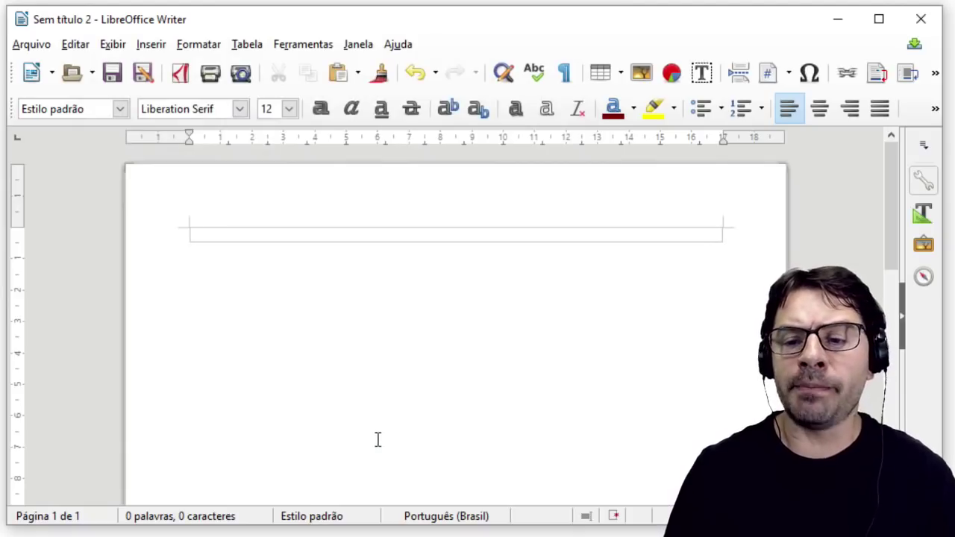
Step: Enter about three lines of uppercase filler text inside the new section, with the status bar's section name in view
{"action": "left_click", "coordinate": [279, 232]}
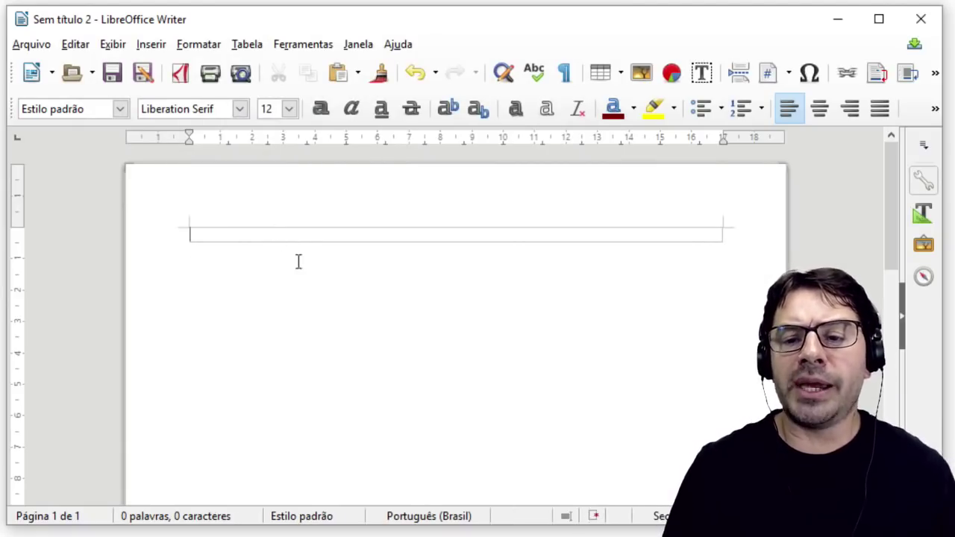
{"action": "left_click_drag", "start_coordinate": [473, 25], "coordinate": [385, 26]}
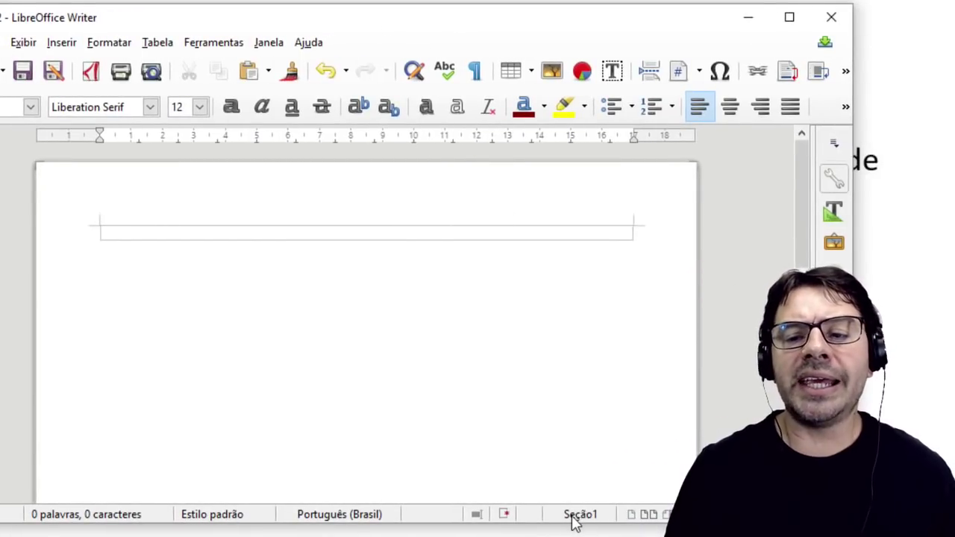
{"action": "type", "text": "F"}
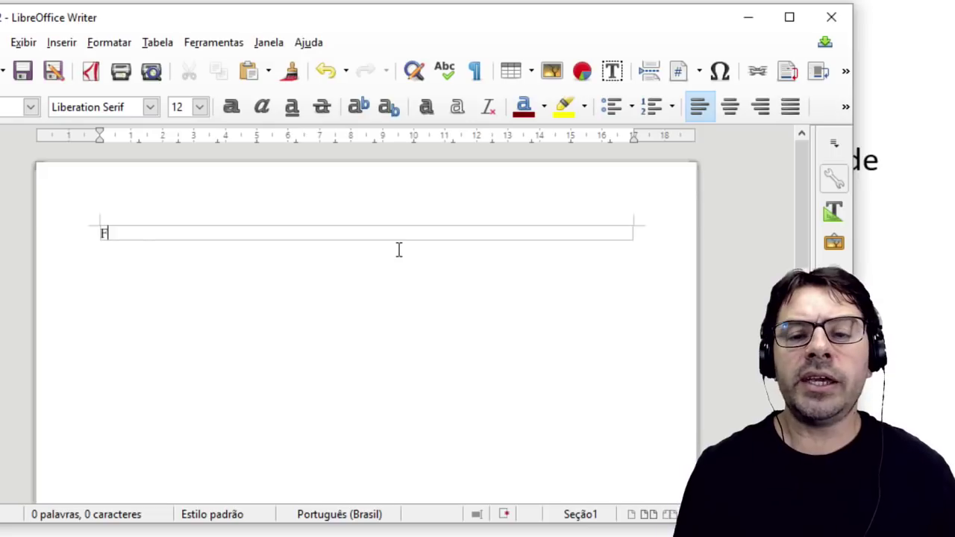
{"action": "type", "text": "SDAFDKFDLFKDL FKFLKF DSLFKDLFKLF K FLK DF LDAKAFLDKFL"}
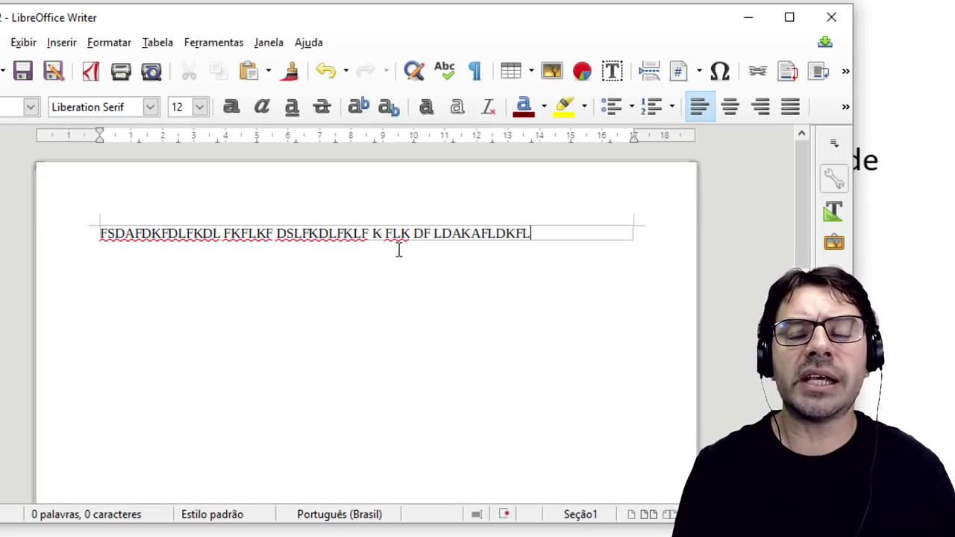
{"action": "type", "text": "A KFDLFKDLF K LADK FDLK FDLS DKS DLFCK DFL KDL FDK FDLK SFDLS KDF"}
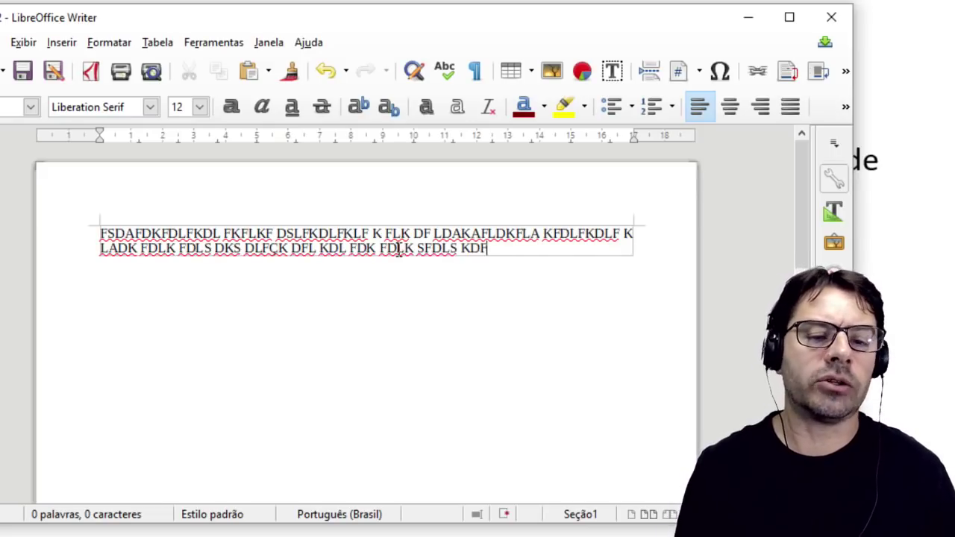
{"action": "type", "text": "L SDFKS FDLK FDL KDFL FDK SFDLKS FDL S"}
Step: Enter a paragraph of uppercase filler text below the section and return the cursor to the section's text
{"action": "left_click", "coordinate": [361, 297]}
{"action": "type", "text": "FKSA FLDKFDL DK FDLK FD"}
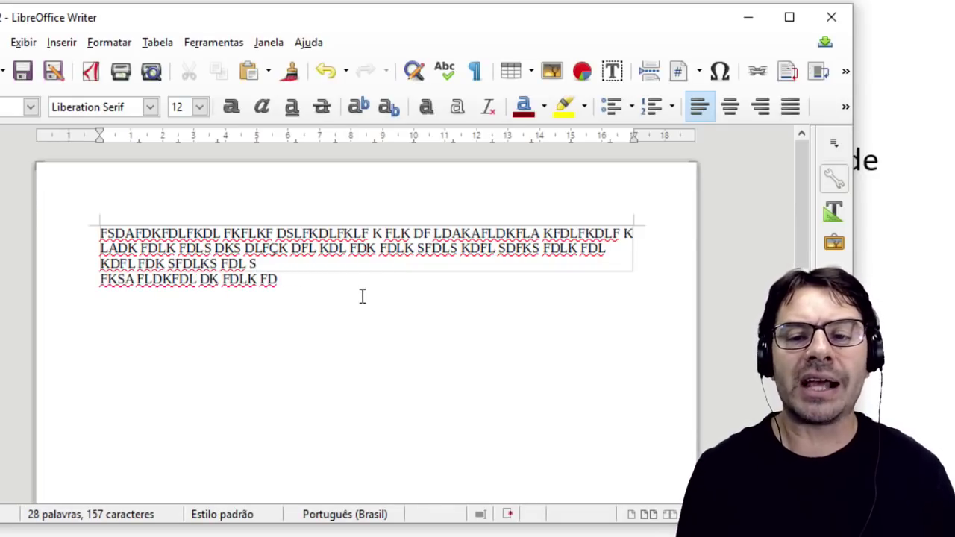
{"action": "type", "text": " IEORWORIEWORIWEROI QWEOQ RIWE OI EOQ IERO I QWOEIQ RO EIRO"}
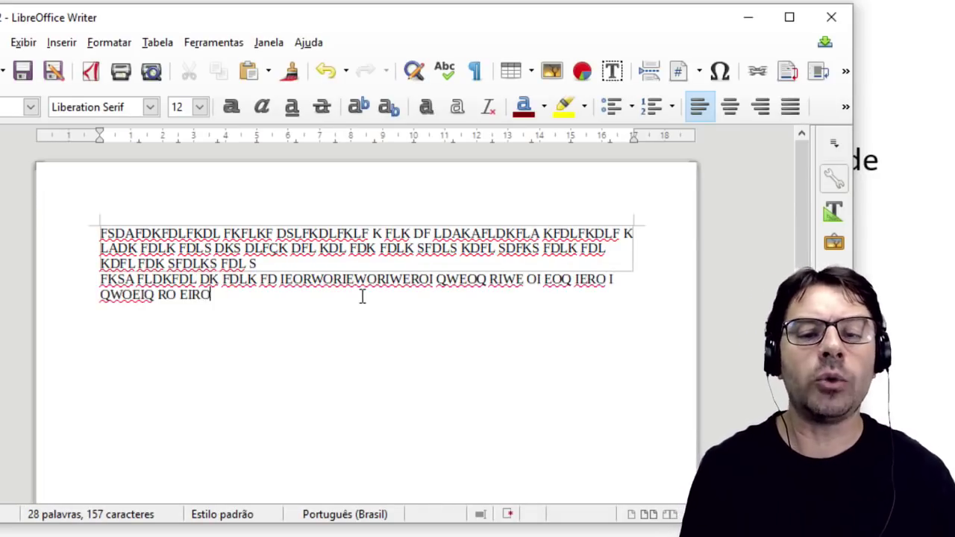
{"action": "type", "text": "I ERPO IRO RPEI REOIW RQEOQ WEI OWEI WQEO QERIQ EROI OEI ERO EI"}
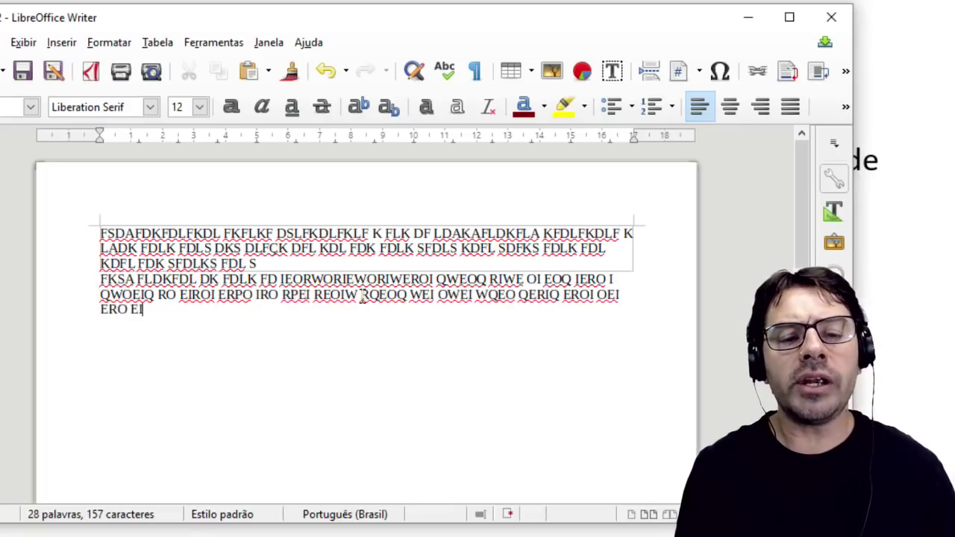
{"action": "type", "text": " EORI ERO EI OQEI EO IEROW EIW QEOQIW E EOIEO EIQ EOQ"}
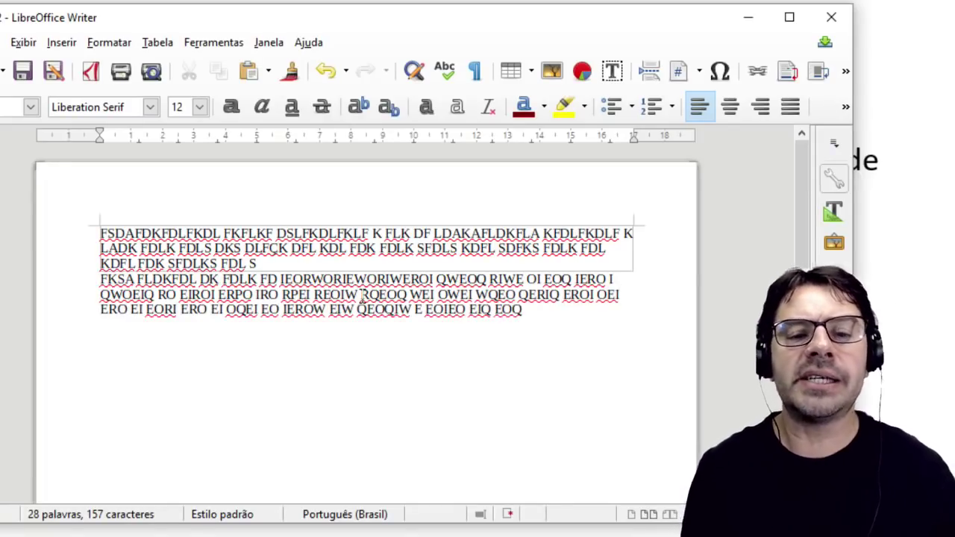
{"action": "type", "text": " EI OEI EEO EI ERO EI OEI E"}
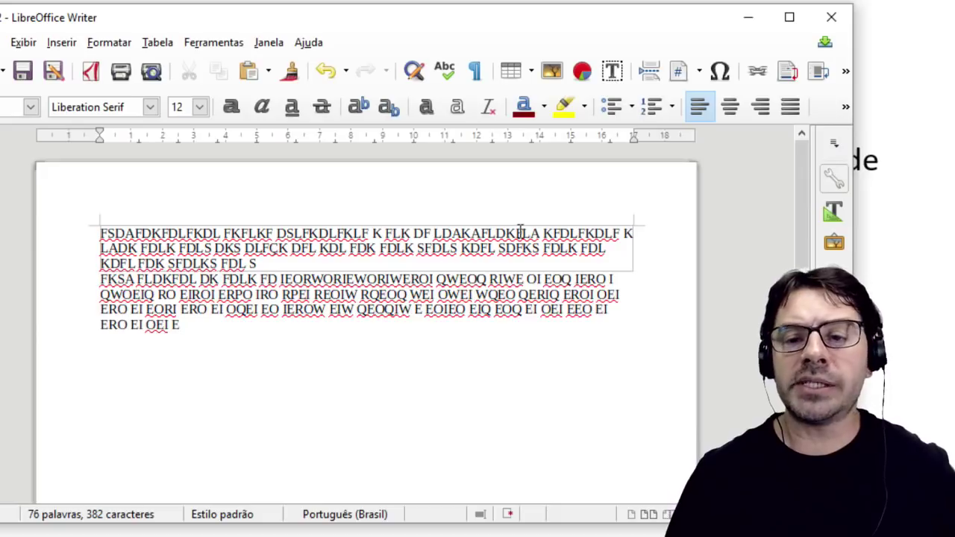
{"action": "left_click", "coordinate": [418, 249]}
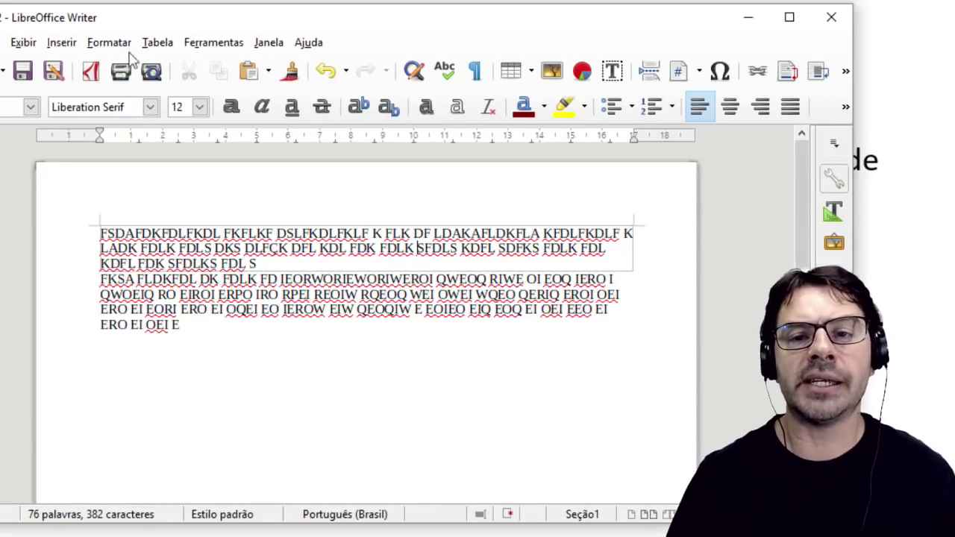
Step: Choose a layout of two equal-width columns for the current section only
{"action": "left_click", "coordinate": [109, 42]}
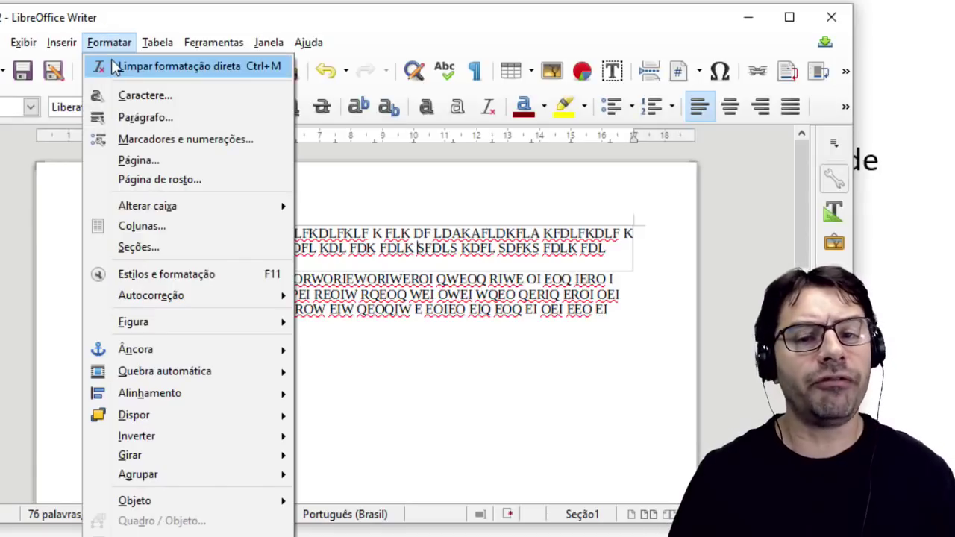
{"action": "left_click", "coordinate": [164, 225]}
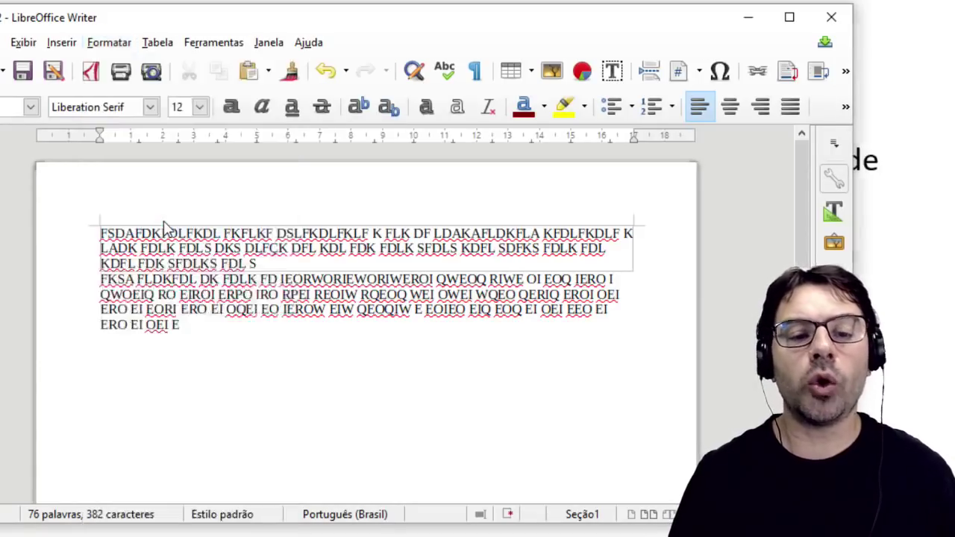
{"action": "left_click", "coordinate": [399, 76]}
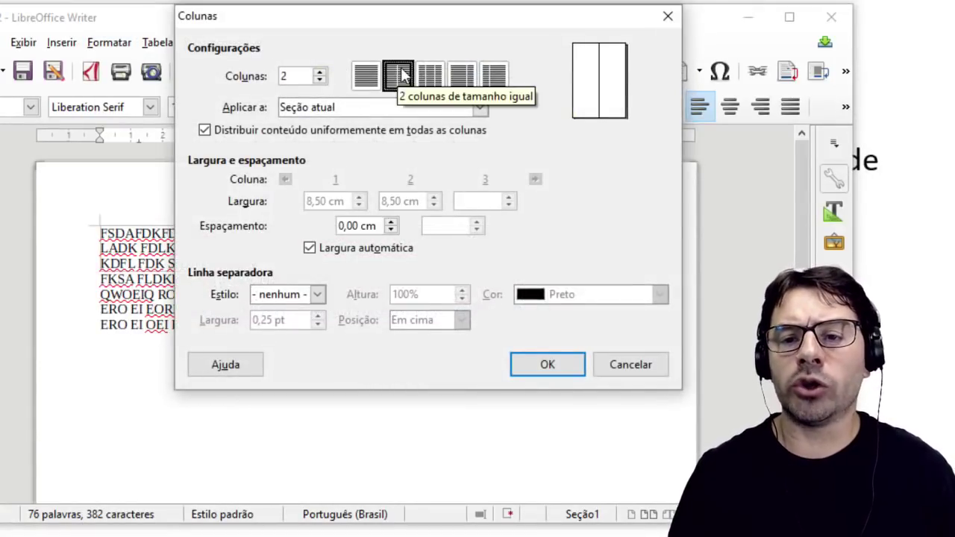
Step: Set the spacing between the two columns to 0,36 cm and apply the column layout to the section
{"action": "left_click", "coordinate": [390, 222]}
{"action": "left_click", "coordinate": [390, 221]}
{"action": "left_click", "coordinate": [390, 221]}
{"action": "left_click", "coordinate": [391, 222]}
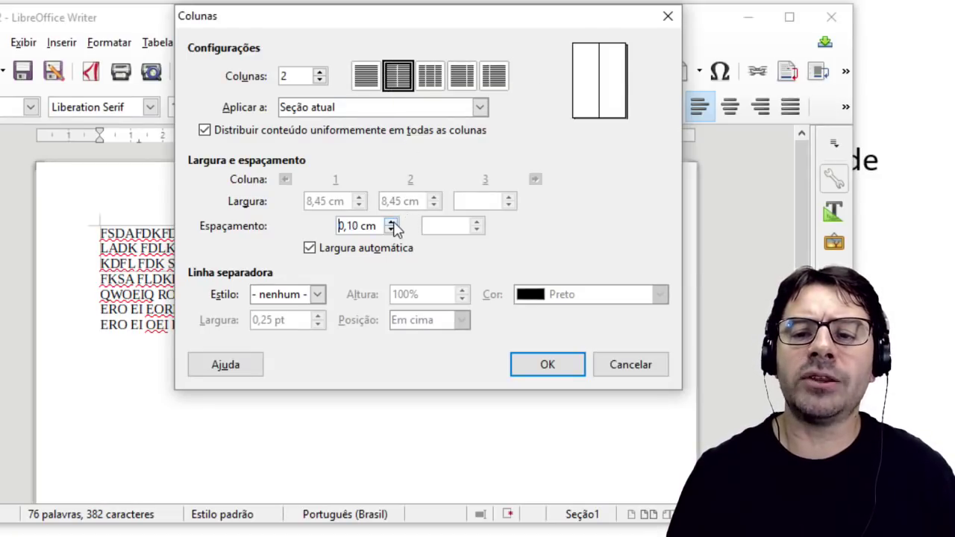
{"action": "left_click", "coordinate": [390, 221]}
{"action": "left_click", "coordinate": [390, 222]}
{"action": "left_click", "coordinate": [391, 222]}
{"action": "left_click", "coordinate": [390, 221]}
{"action": "left_click", "coordinate": [390, 222]}
{"action": "left_click", "coordinate": [390, 222]}
{"action": "left_click", "coordinate": [390, 222]}
{"action": "left_click", "coordinate": [391, 222]}
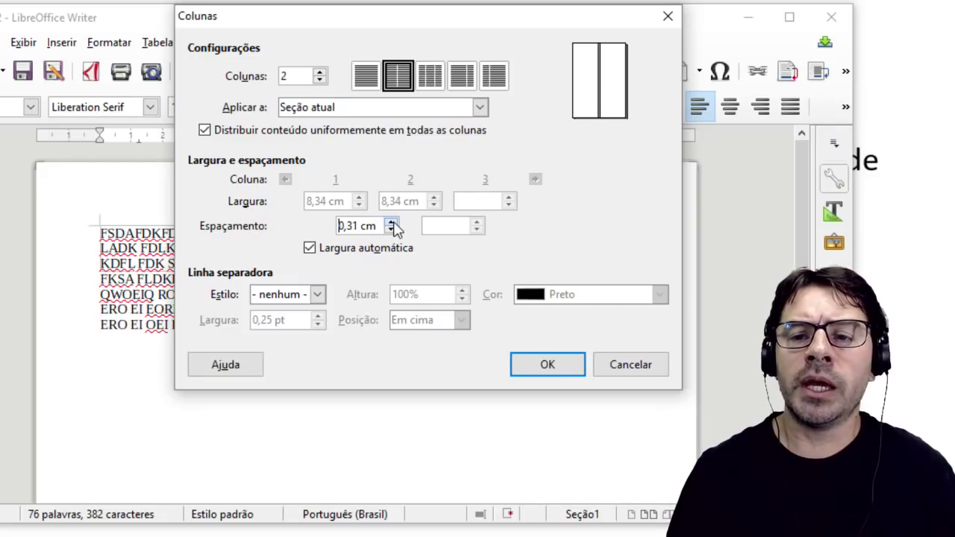
{"action": "left_click", "coordinate": [390, 221]}
{"action": "left_click", "coordinate": [390, 221]}
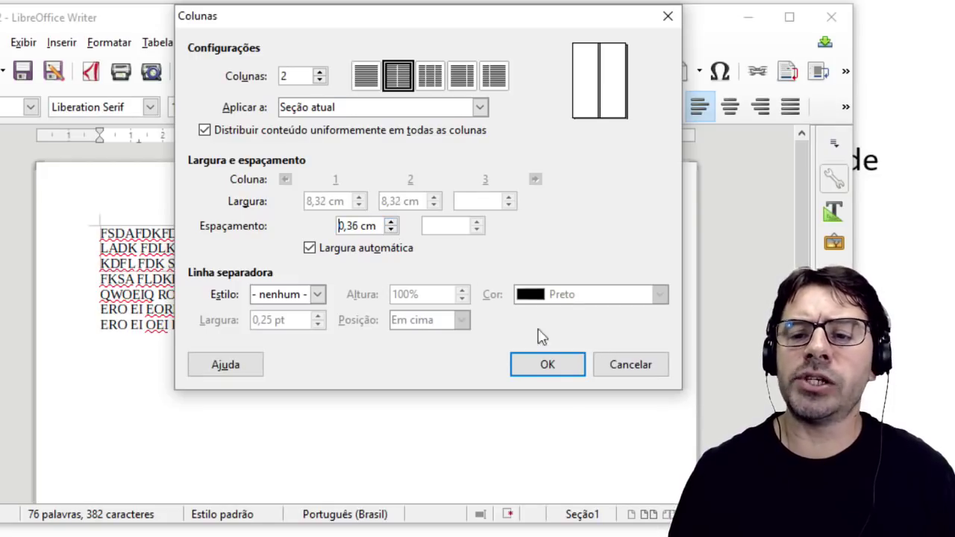
{"action": "left_click", "coordinate": [567, 367]}
Step: Add a blank line between the section and the paragraph below, and append about a line of filler text to that paragraph's end
{"action": "left_click", "coordinate": [475, 291]}
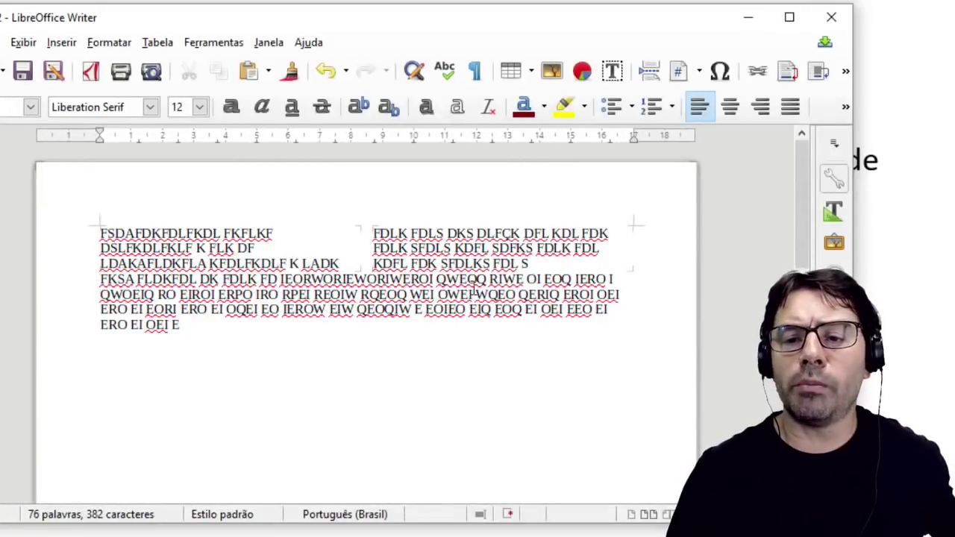
{"action": "key", "text": "Return"}
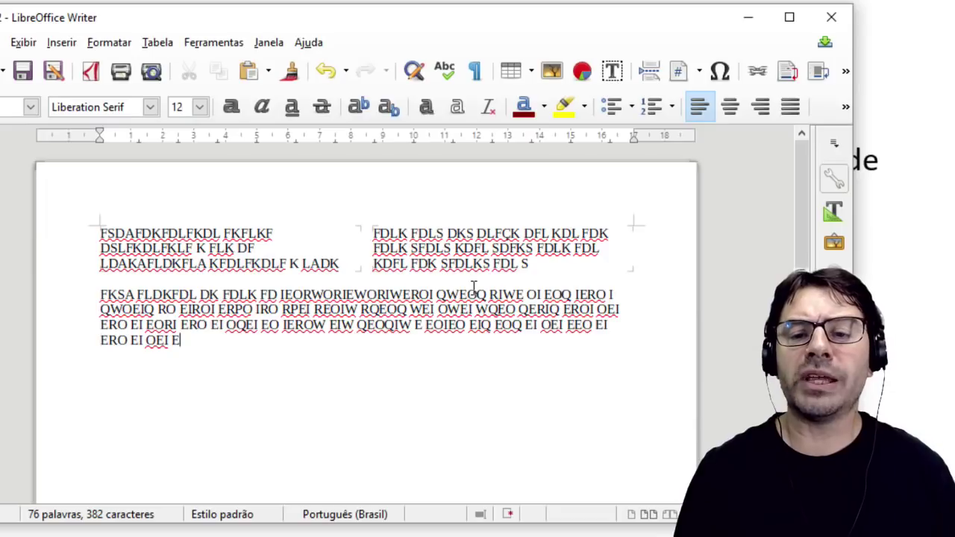
{"action": "type", "text": "S DJKAsjdskld jskdlsj akdlsajd ka jkl dj kdsj dsk dsjk dj dSK"}
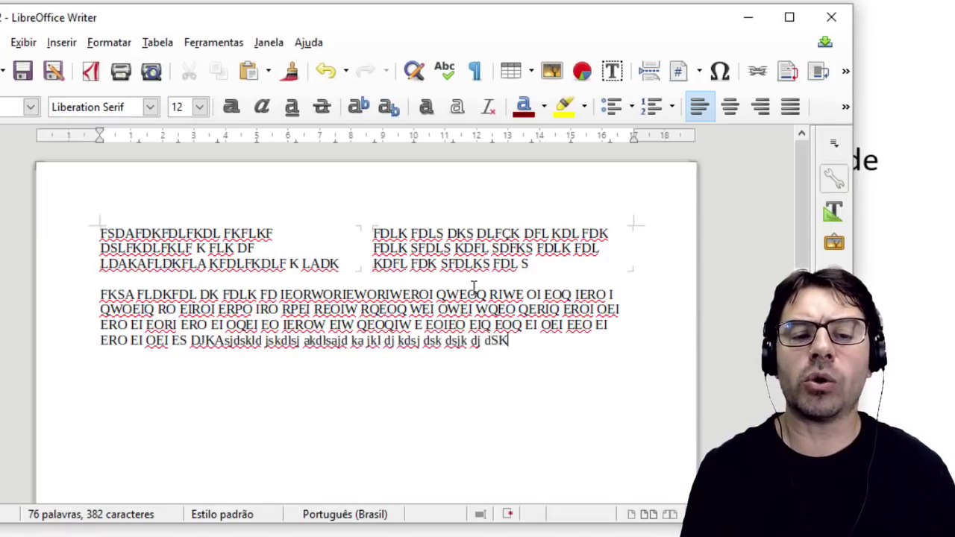
{"action": "type", "text": " DJS KDJ dk jdsk dsj dksj dska djs"}
Step: Insert about three lines of filler text after the second line of the section's first column, until it flows into the second column
{"action": "left_click", "coordinate": [312, 243]}
{"action": "type", "text": "S DSAk djs kdjsddk sj DSK SJ DKSJ DSK SJ DSK SJ KSDJ DSK SJ KDSJ SDK DSJ KDSJ DSK"}
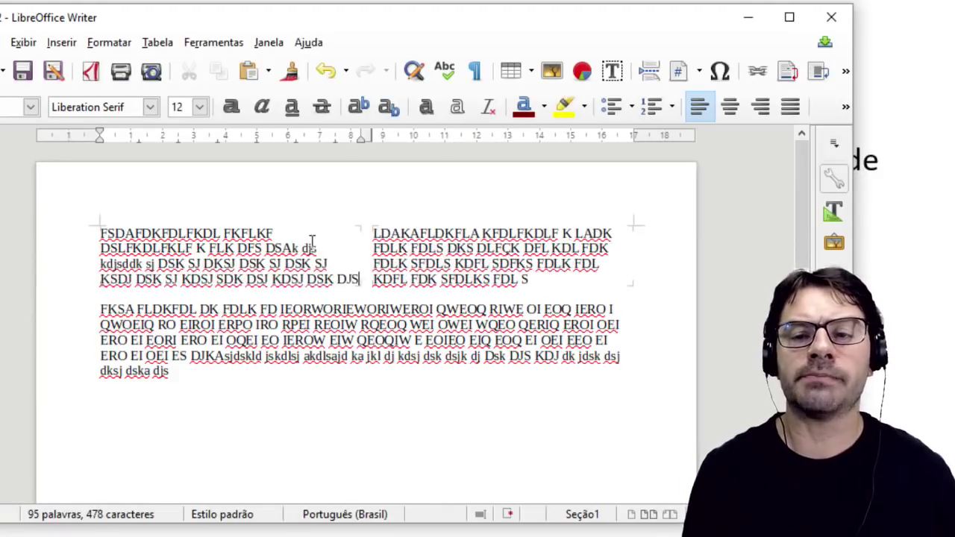
{"action": "type", "text": " DJSK DSJDSKSJK DSJ Skj sdkDJSKSJ DSK djsk j sdk dj ksd"}
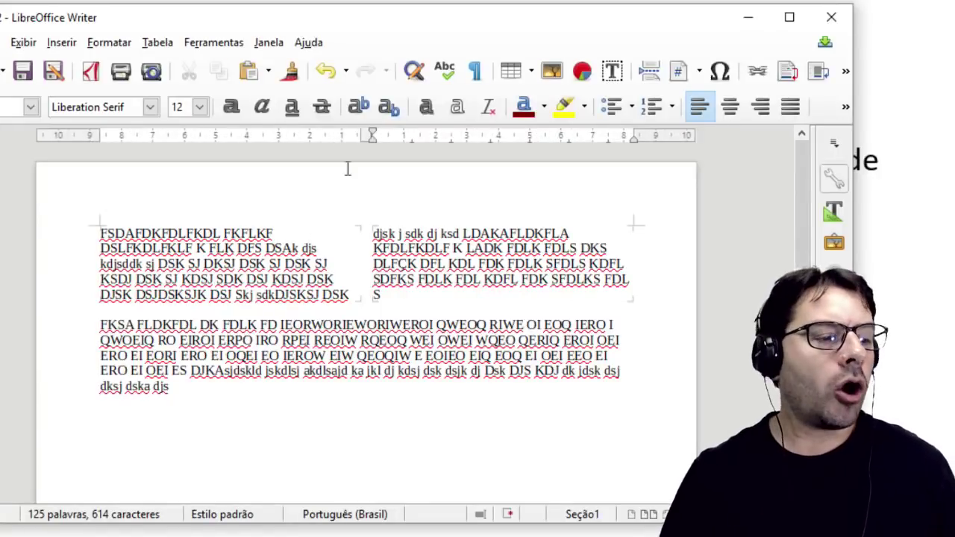
Step: Switch to the blank Microsoft Word document and enable the content blocked by the macro security notice
{"action": "left_click_drag", "start_coordinate": [537, 25], "coordinate": [617, 22]}
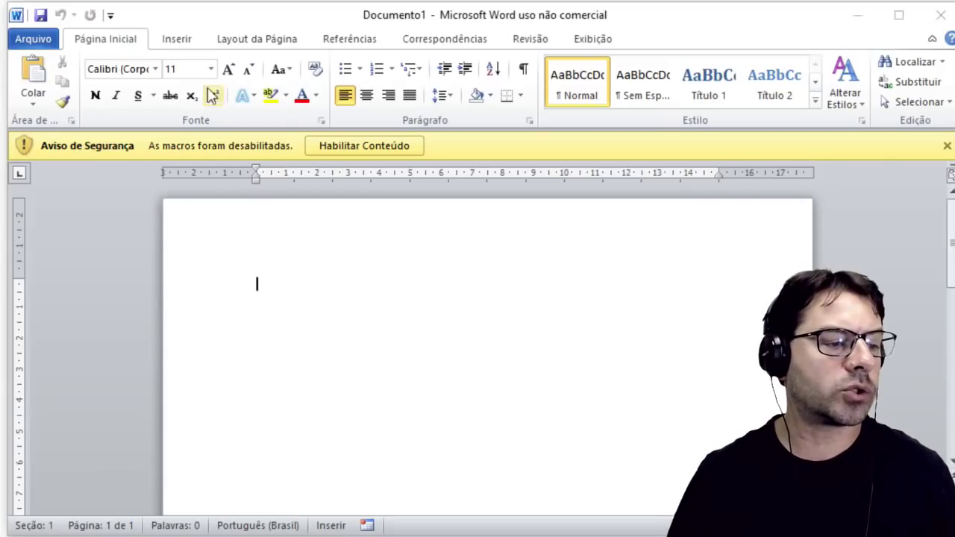
{"action": "left_click", "coordinate": [324, 149]}
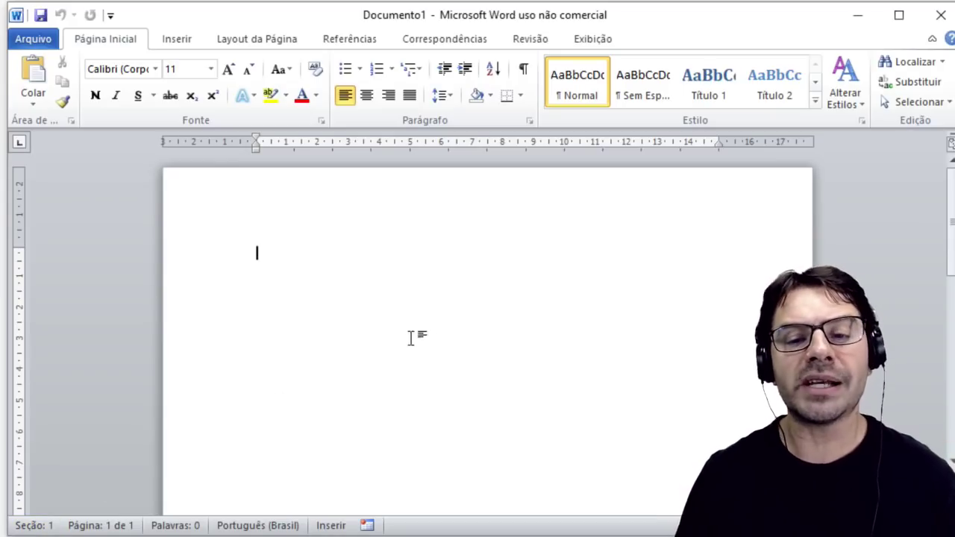
Step: Insert a Próxima Página section break in the blank document
{"action": "left_click", "coordinate": [276, 47]}
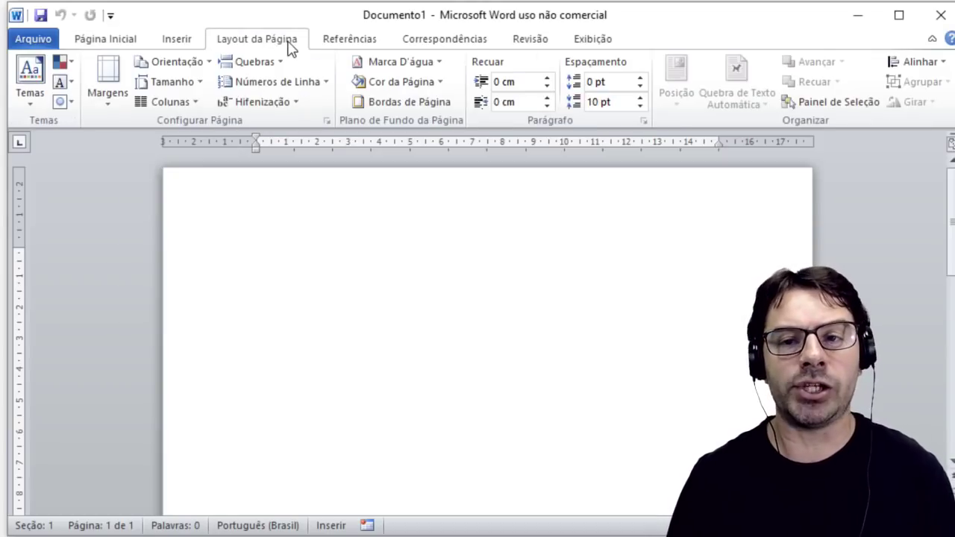
{"action": "left_click", "coordinate": [281, 62]}
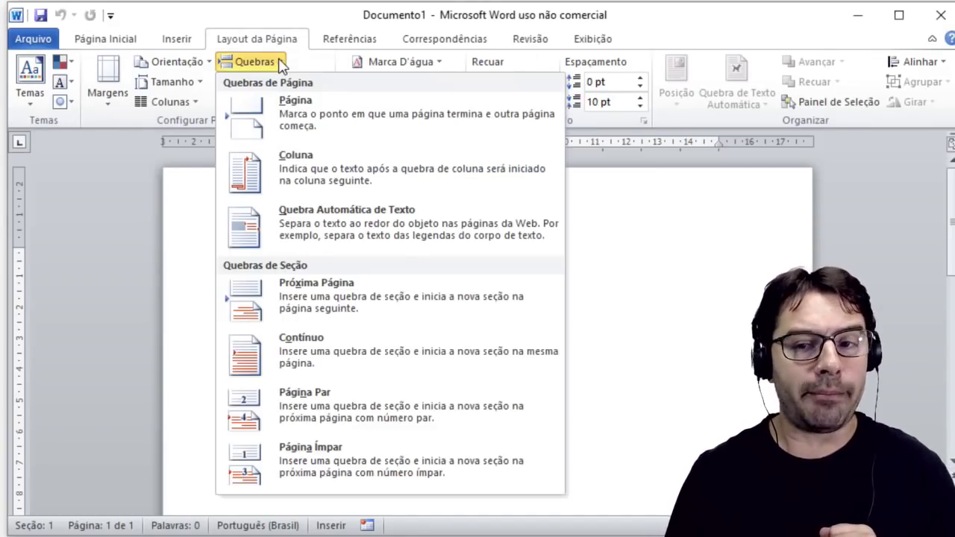
{"action": "left_click", "coordinate": [291, 296]}
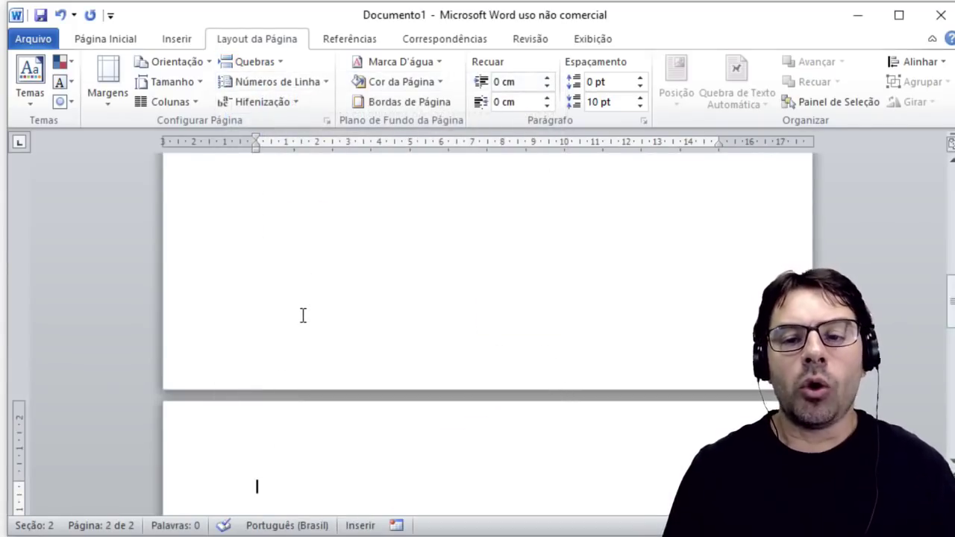
{"action": "scroll", "coordinate": [302, 315], "scroll_direction": "down", "scroll_amount": 2}
{"action": "scroll", "coordinate": [303, 315], "scroll_direction": "down", "scroll_amount": 2}
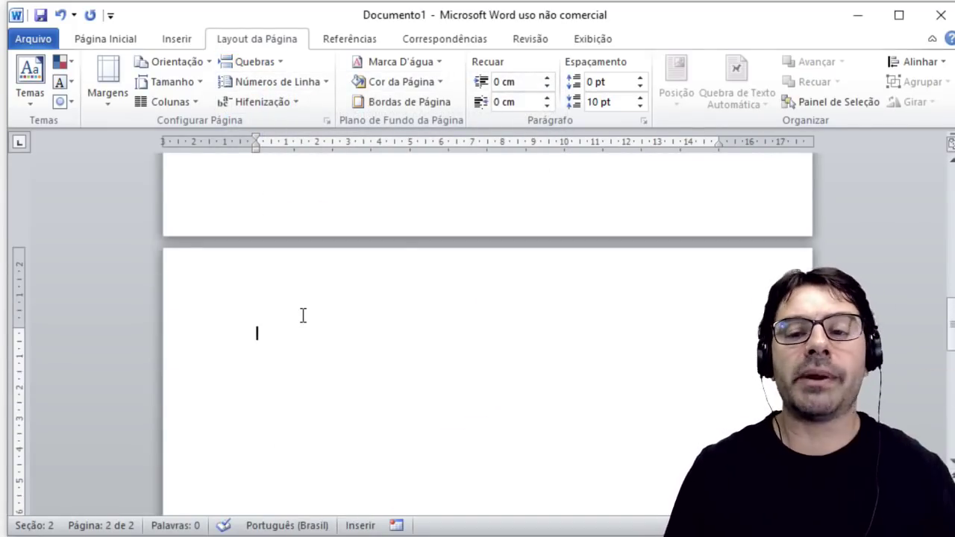
{"action": "scroll", "coordinate": [303, 315], "scroll_direction": "down", "scroll_amount": 2}
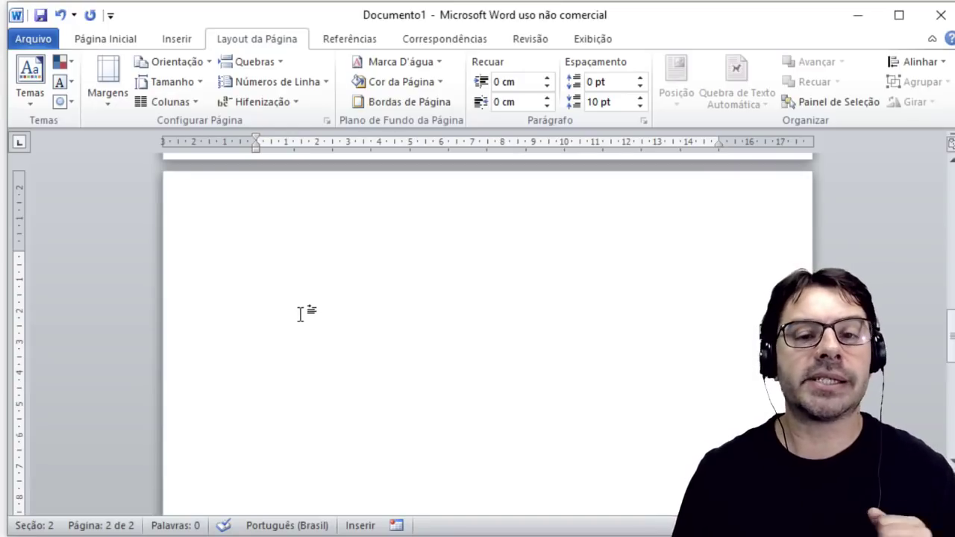